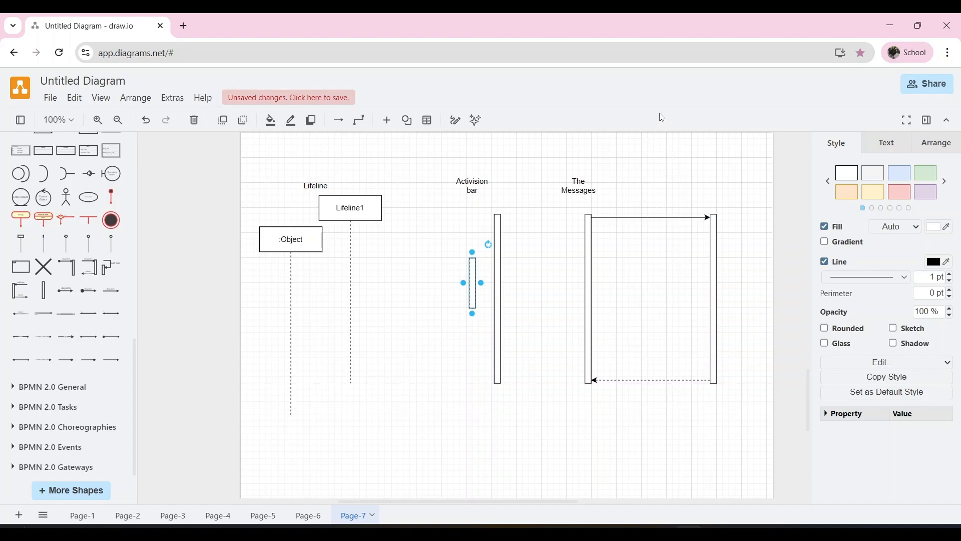
{"action": "left_click", "coordinate": [652, 217]}
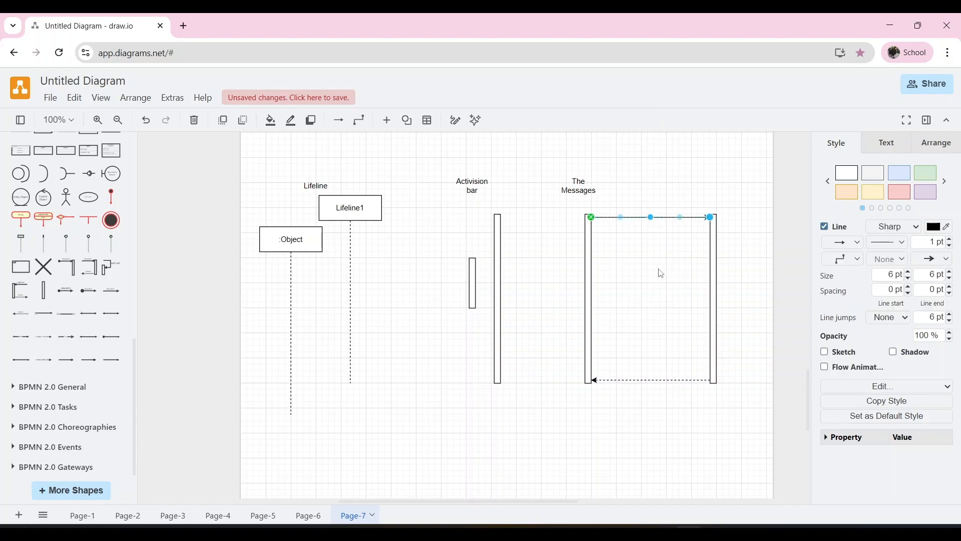
{"action": "left_click", "coordinate": [644, 289]}
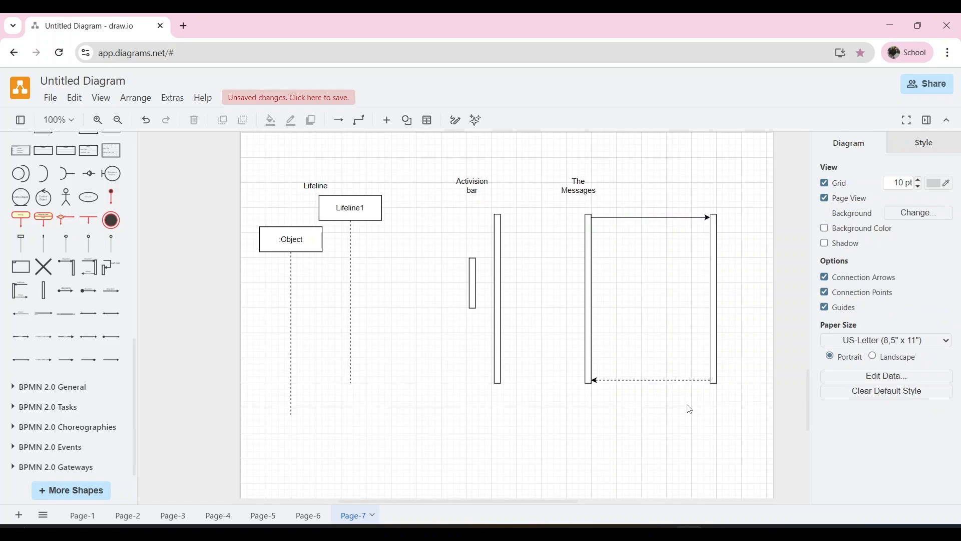
{"action": "left_click", "coordinate": [673, 380]}
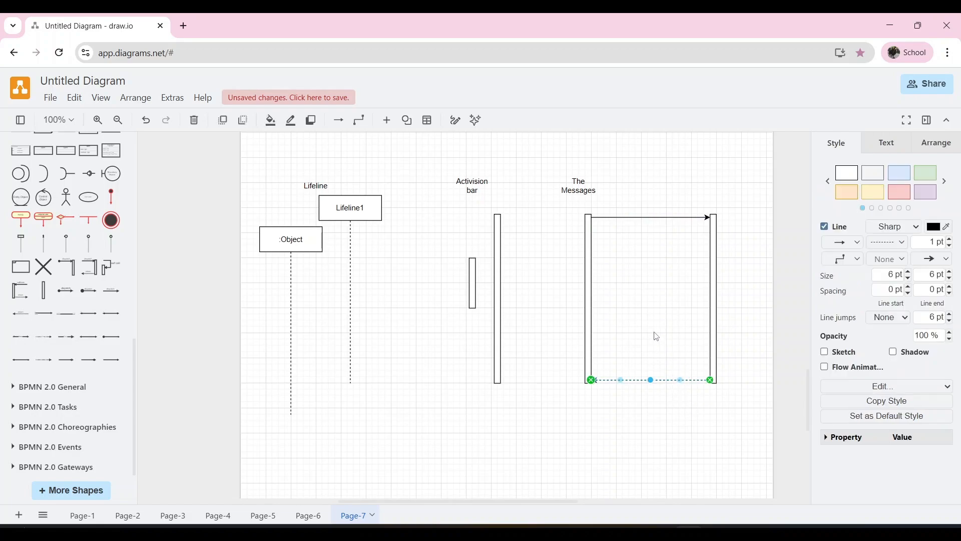
{"action": "left_click", "coordinate": [668, 301]}
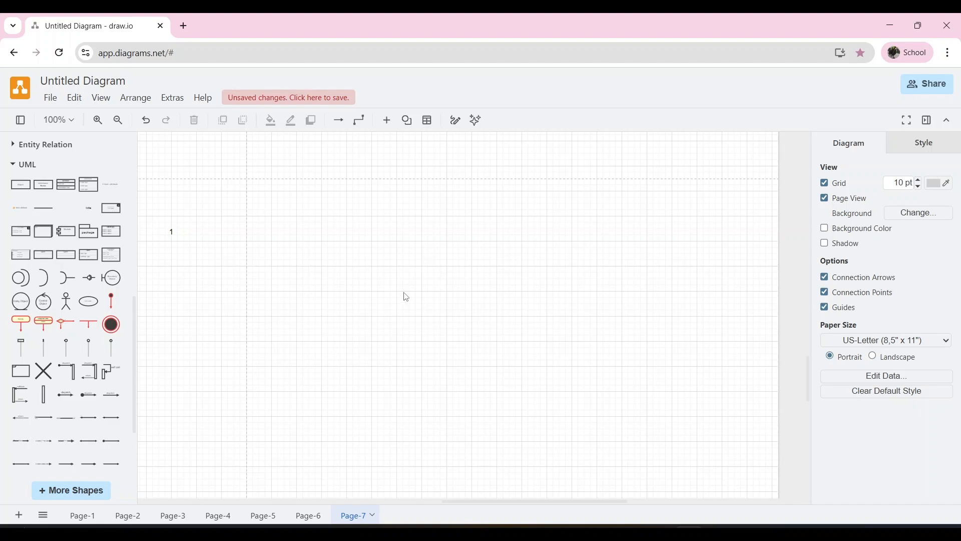
Place an Object lifeline in the empty canvas area and centre a vertical activation bar on its dashed line
{"action": "left_click_drag", "start_coordinate": [20, 347], "coordinate": [316, 230]}
{"action": "left_click_drag", "start_coordinate": [43, 394], "coordinate": [344, 425]}
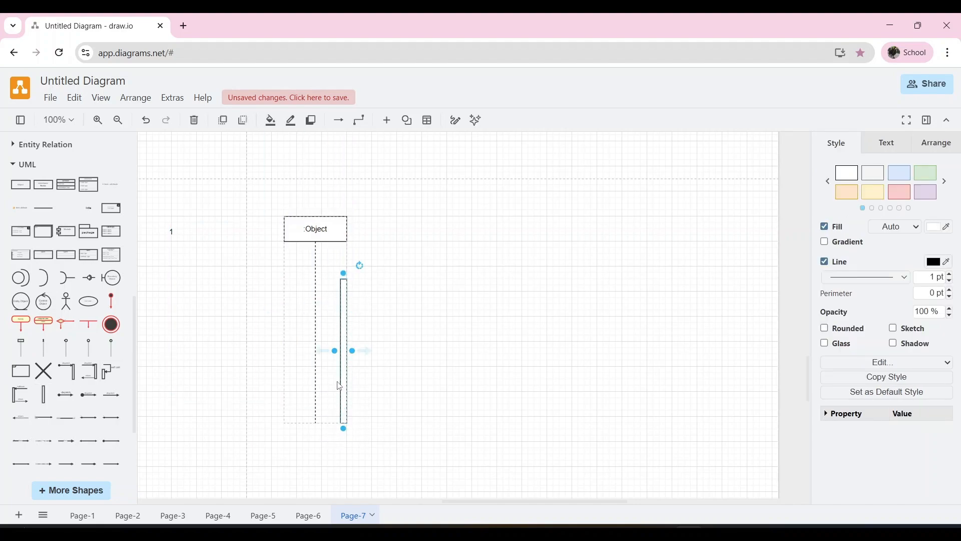
{"action": "left_click_drag", "start_coordinate": [344, 377], "coordinate": [319, 355]}
{"action": "left_click", "coordinate": [374, 329]}
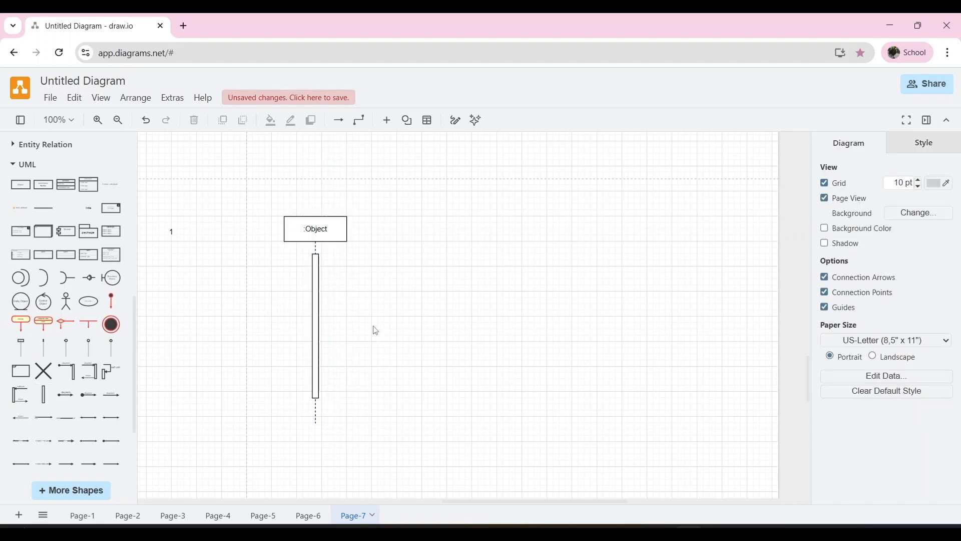
Duplicate the lifeline with its activation bar twice, spacing the copies out in a row beside the original
{"action": "left_click_drag", "start_coordinate": [254, 189], "coordinate": [415, 465]}
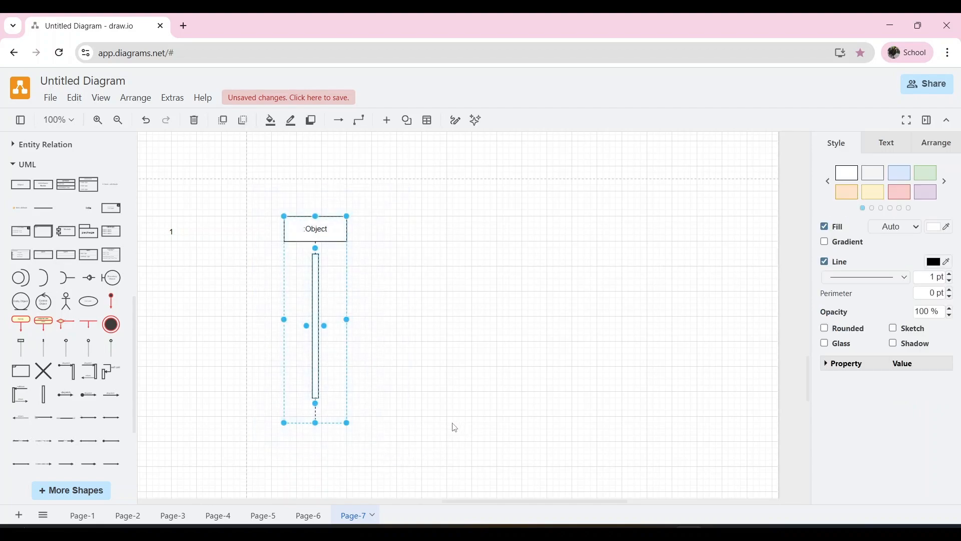
{"action": "key", "text": "ctrl+d"}
{"action": "left_click_drag", "start_coordinate": [326, 233], "coordinate": [667, 234]}
{"action": "key", "text": "ctrl+d"}
{"action": "left_click", "coordinate": [553, 281]}
Rename the first lifeline as Member and the middle lifeline as System
{"action": "double_click", "coordinate": [315, 228]}
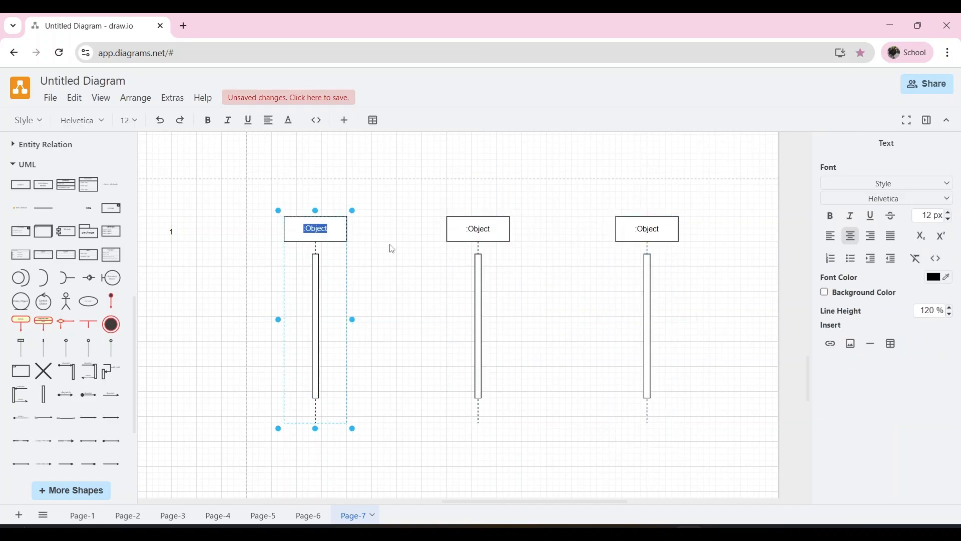
{"action": "type", "text": "Member"}
{"action": "left_click", "coordinate": [476, 231]}
{"action": "double_click", "coordinate": [475, 231]}
{"action": "type", "text": "S"}
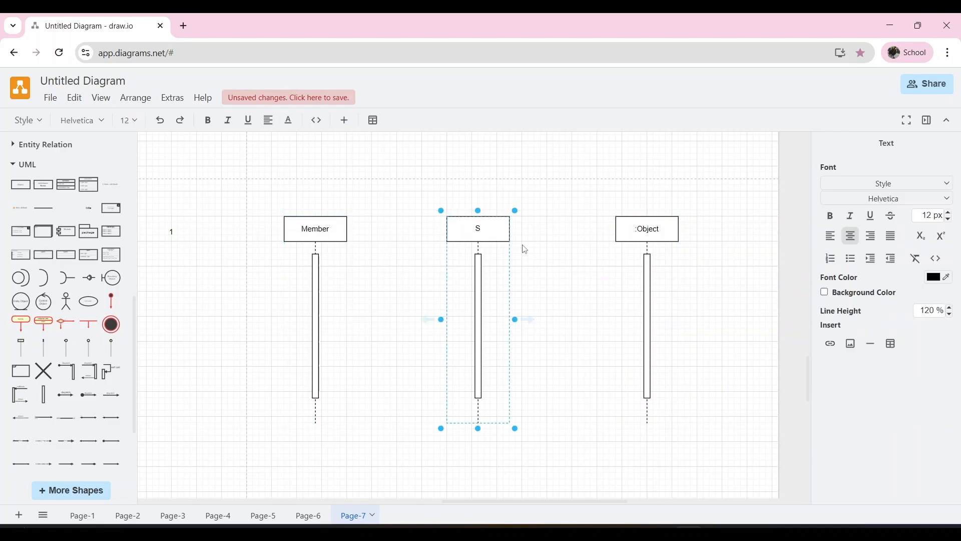
{"action": "type", "text": "ystem"}
Rename the third lifeline as Database
{"action": "left_click", "coordinate": [641, 231]}
{"action": "double_click", "coordinate": [640, 231]}
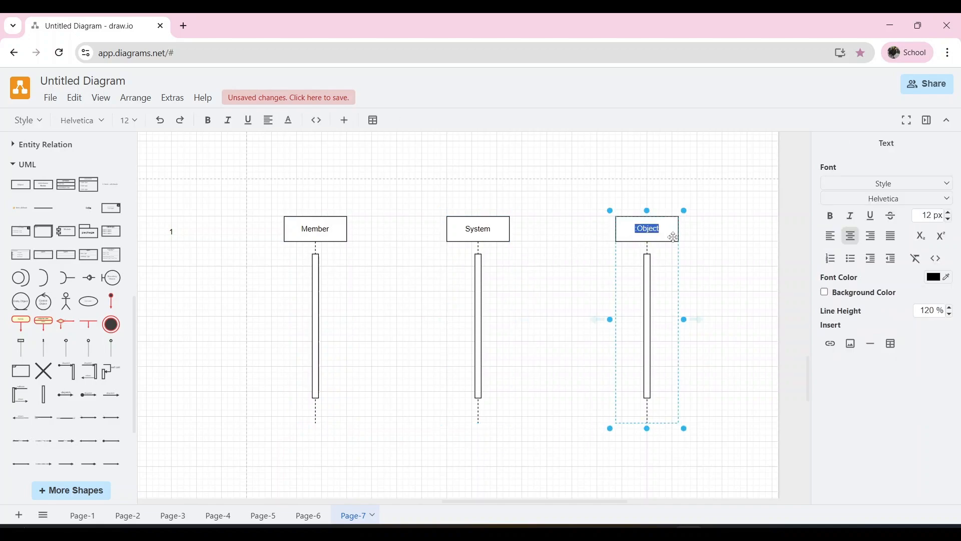
{"action": "type", "text": "Obje"}
{"action": "key", "text": "BackSpace"}
{"action": "key", "text": "BackSpace"}
{"action": "key", "text": "BackSpace"}
{"action": "type", "text": "atabase"}
{"action": "left_click", "coordinate": [566, 206]}
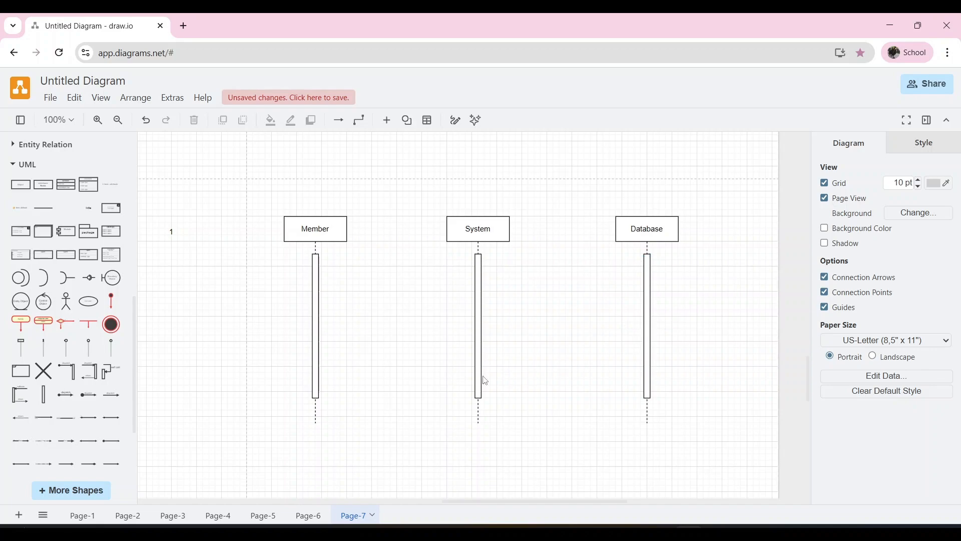
Draw a message arrow from the top of Member's activation bar to System's and add the label "1. requestBorrow(bookID)" above it
{"action": "left_click_drag", "start_coordinate": [318, 257], "coordinate": [476, 257]}
{"action": "left_click", "coordinate": [444, 294]}
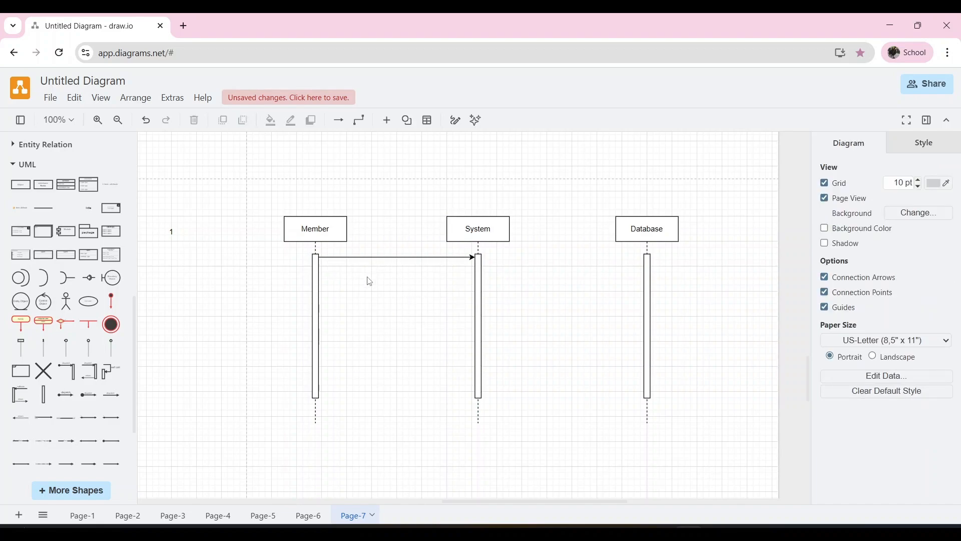
{"action": "double_click", "coordinate": [386, 250]}
{"action": "left_click", "coordinate": [384, 246]}
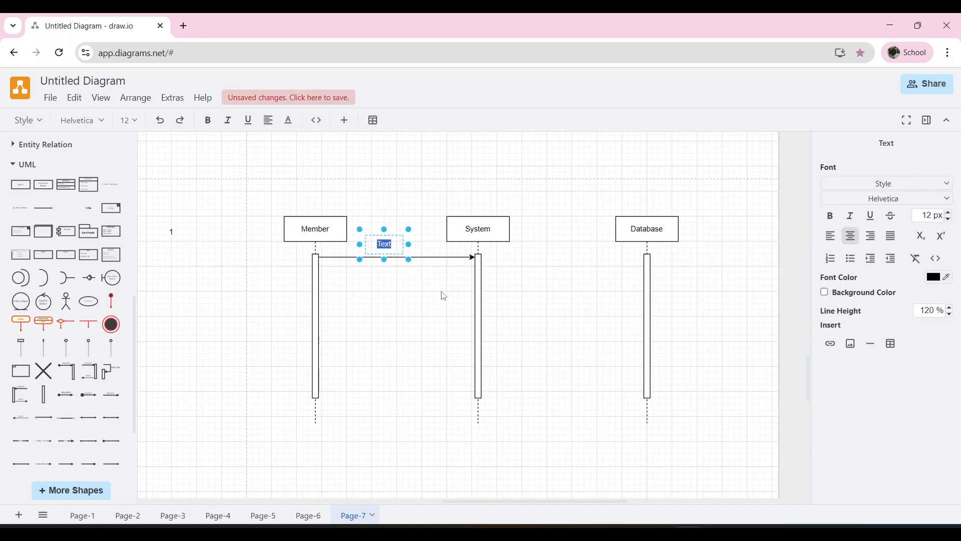
{"action": "key", "text": "BackSpace"}
{"action": "type", "text": "requestBorrow"}
{"action": "key", "text": "Home"}
{"action": "type", "text": "1."}
{"action": "key", "text": "Return"}
{"action": "key", "text": "End"}
{"action": "type", "text": "()"}
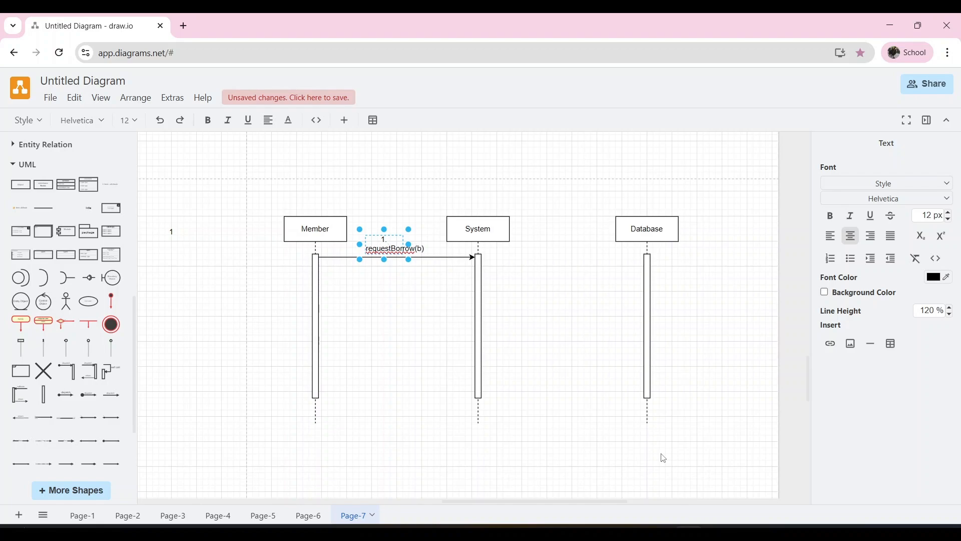
{"action": "key", "text": "BackSpace"}
{"action": "type", "text": "bookID"}
{"action": "left_click", "coordinate": [504, 401]}
Widen the requestBorrow label so it fits on one line and centre it just above the Member-to-System arrow
{"action": "left_click", "coordinate": [385, 236]}
{"action": "left_click_drag", "start_coordinate": [405, 245], "coordinate": [511, 241]}
{"action": "left_click", "coordinate": [532, 255]}
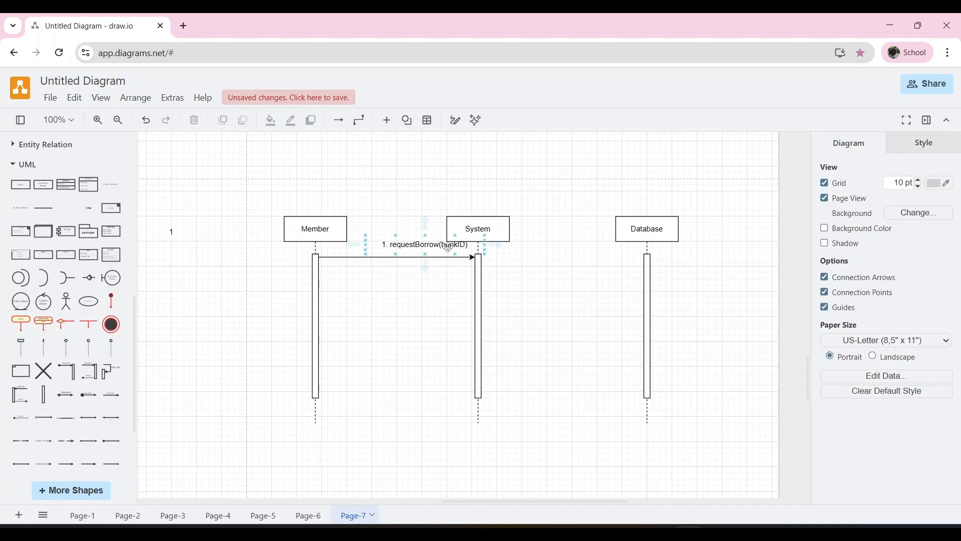
{"action": "left_click_drag", "start_coordinate": [447, 247], "coordinate": [417, 253]}
{"action": "left_click", "coordinate": [423, 321]}
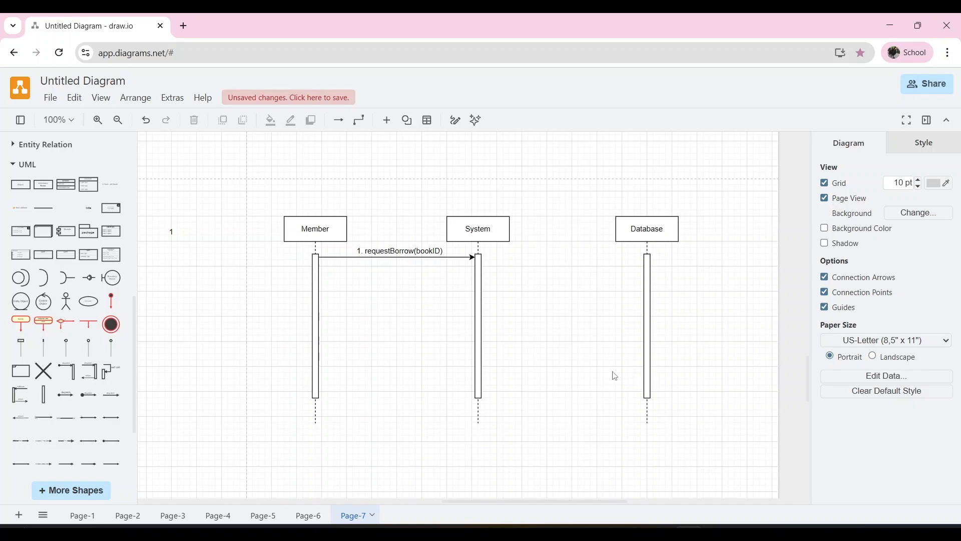
Draw a message arrow from the top of System's activation bar to Database's and shift its horizontal segment down
{"action": "left_click", "coordinate": [478, 268]}
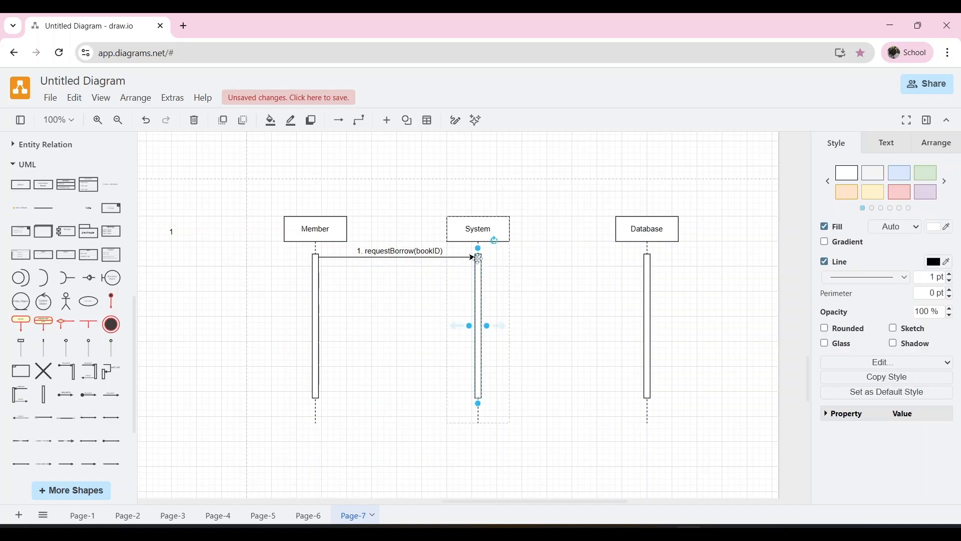
{"action": "left_click", "coordinate": [542, 283]}
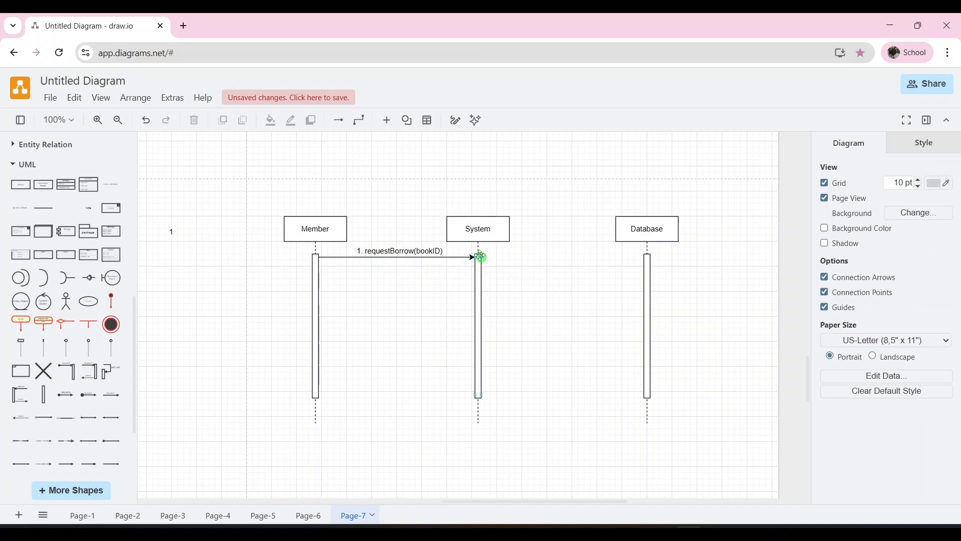
{"action": "left_click_drag", "start_coordinate": [481, 256], "coordinate": [644, 256]}
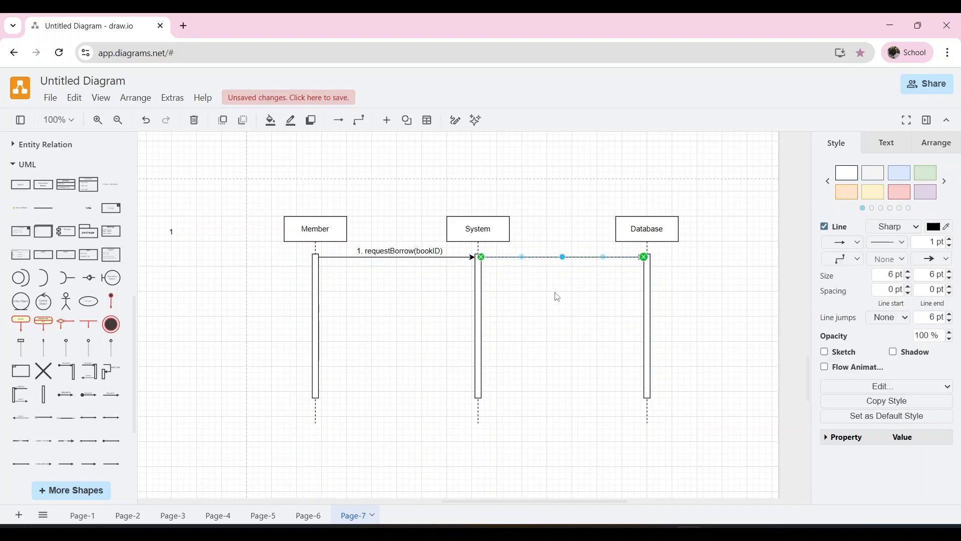
{"action": "left_click", "coordinate": [547, 270]}
{"action": "left_click_drag", "start_coordinate": [545, 257], "coordinate": [547, 288]}
{"action": "left_click", "coordinate": [542, 318]}
Copy the requestBorrow label onto the System-to-Database arrow and change the copy's text to "2. checkAvailability(bookID)"
{"action": "left_click", "coordinate": [388, 249]}
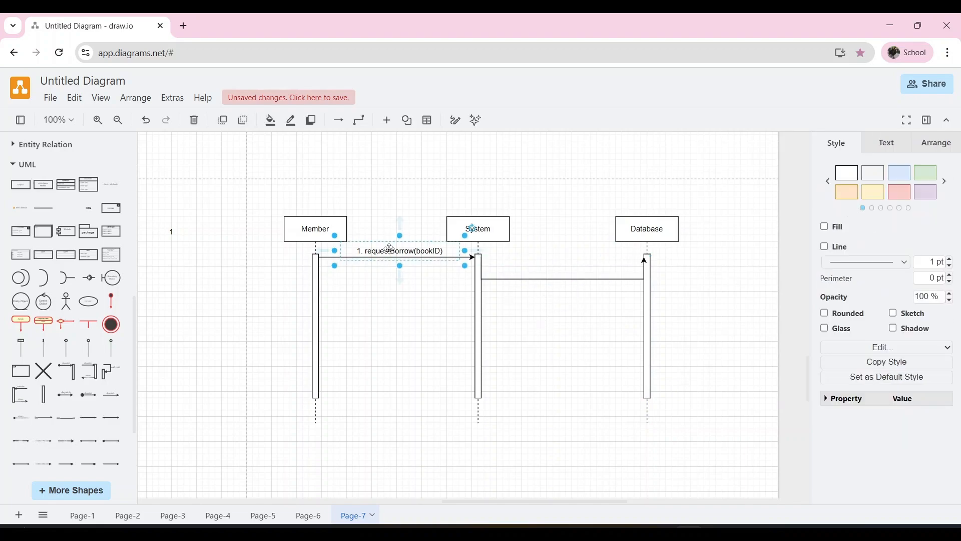
{"action": "left_click_drag", "start_coordinate": [388, 249], "coordinate": [549, 276]}
{"action": "double_click", "coordinate": [556, 273]}
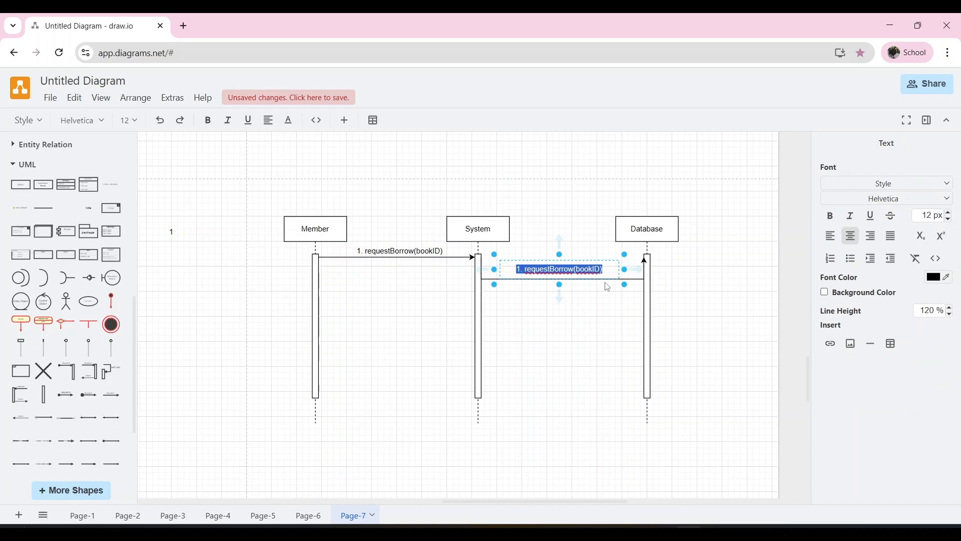
{"action": "type", "text": "2. "}
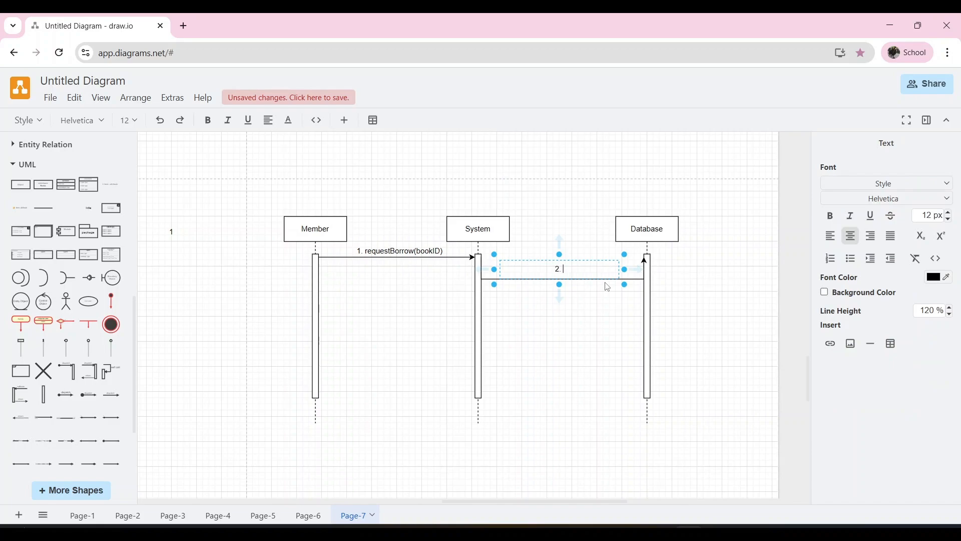
{"action": "type", "text": "checkAvailability()"}
{"action": "key", "text": "Left"}
{"action": "type", "text": "book"}
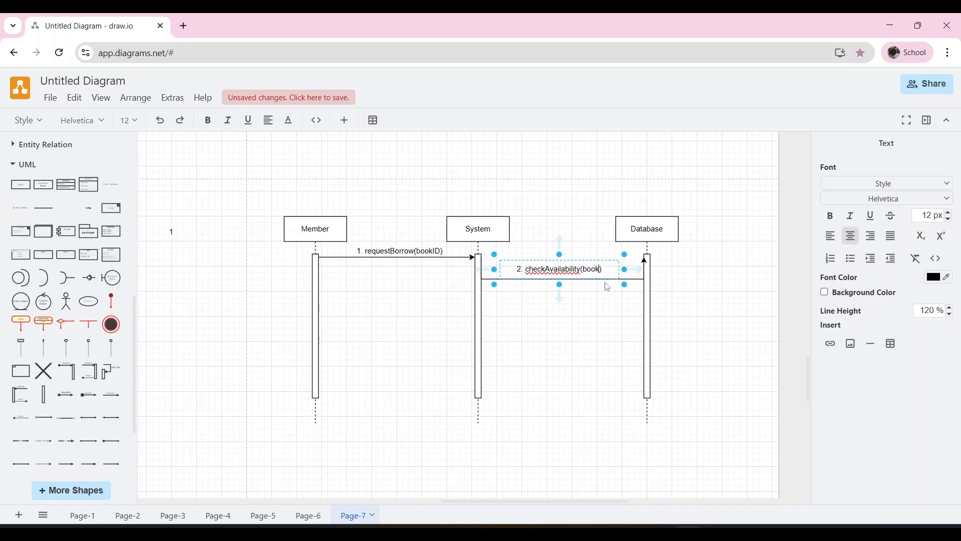
{"action": "type", "text": "ID"}
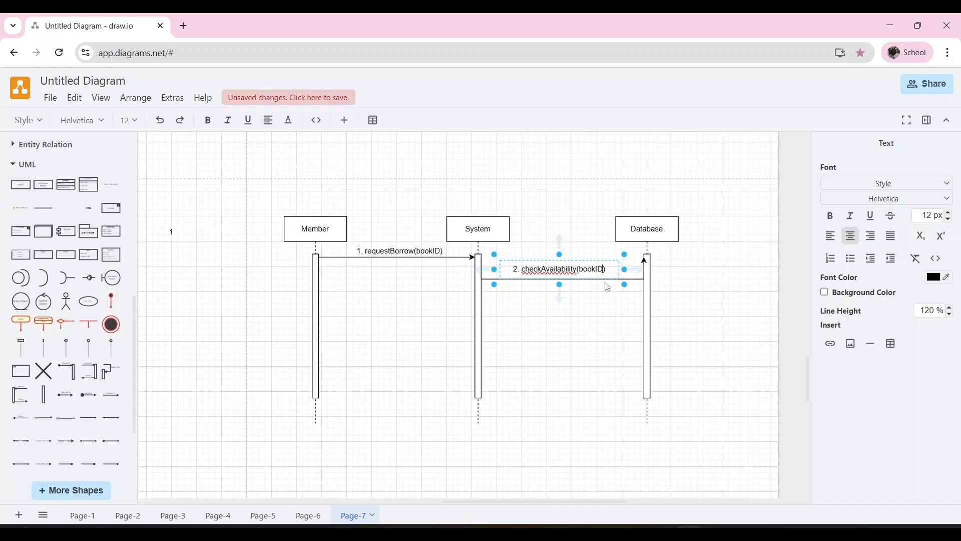
{"action": "left_click", "coordinate": [611, 345]}
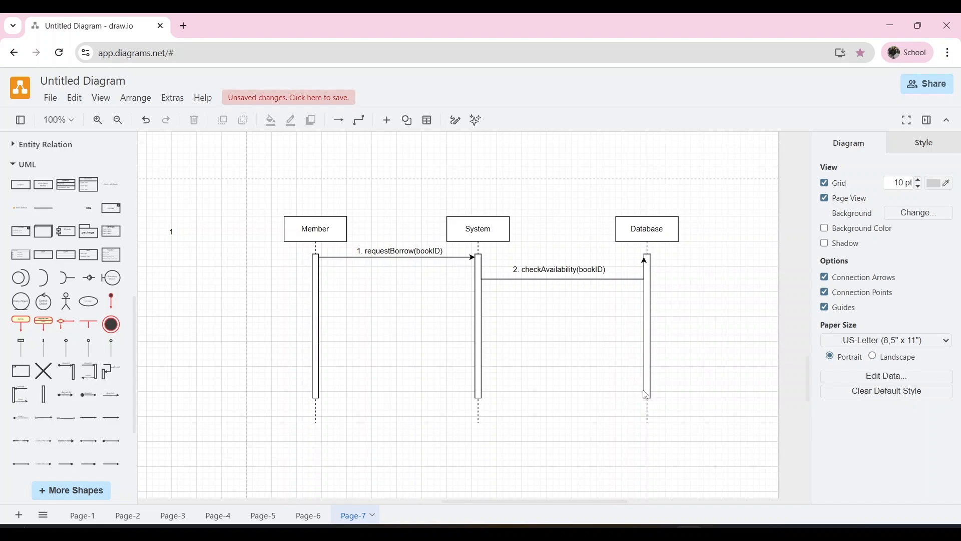
Draw a return arrow from the bottom of Database's activation bar to System's and shift its horizontal segment up
{"action": "left_click_drag", "start_coordinate": [649, 396], "coordinate": [481, 395]}
{"action": "left_click", "coordinate": [509, 414]}
{"action": "left_click", "coordinate": [562, 395]}
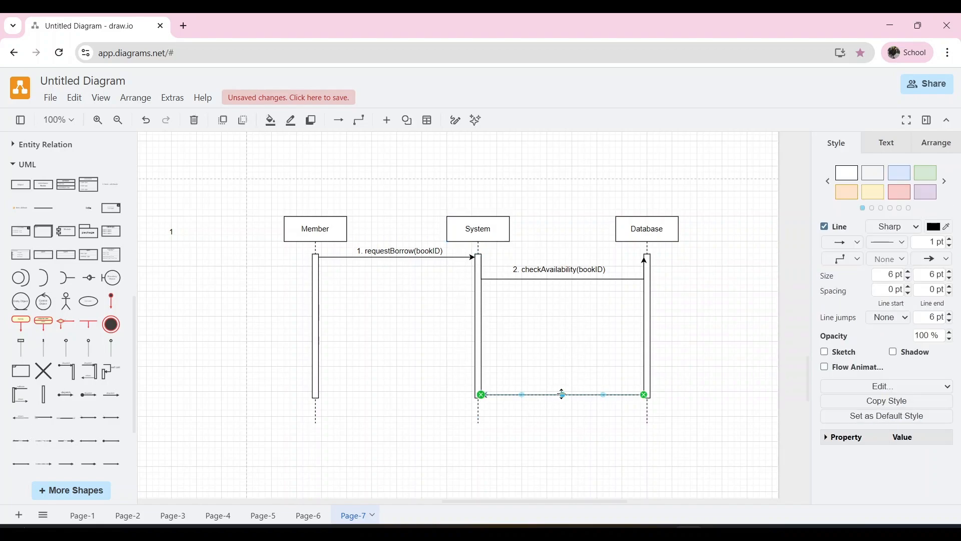
{"action": "left_click_drag", "start_coordinate": [563, 394], "coordinate": [561, 360]}
{"action": "left_click", "coordinate": [576, 403]}
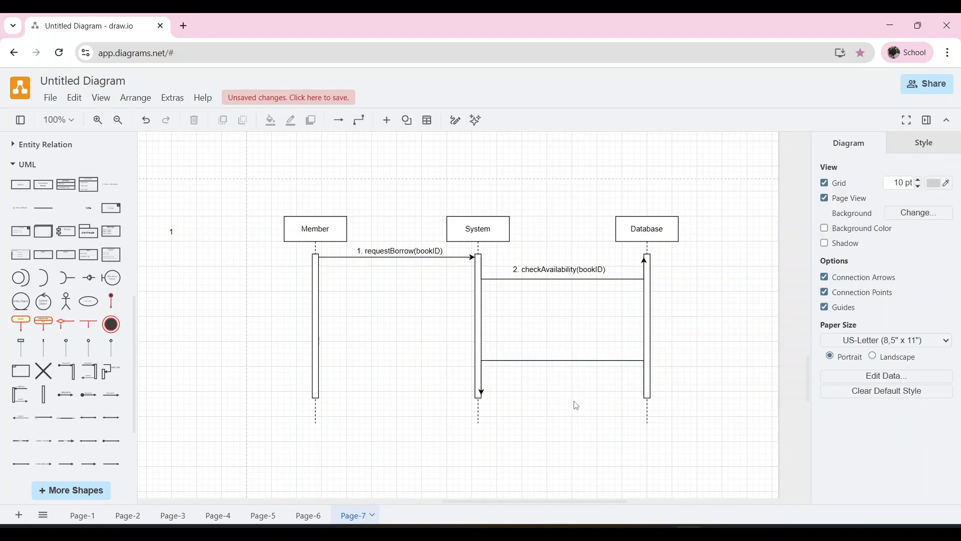
Copy the checkAvailability label and place the copy just above the return arrow between Database and System
{"action": "left_click", "coordinate": [576, 274]}
{"action": "key", "text": "ctrl+c"}
{"action": "key", "text": "ctrl+v"}
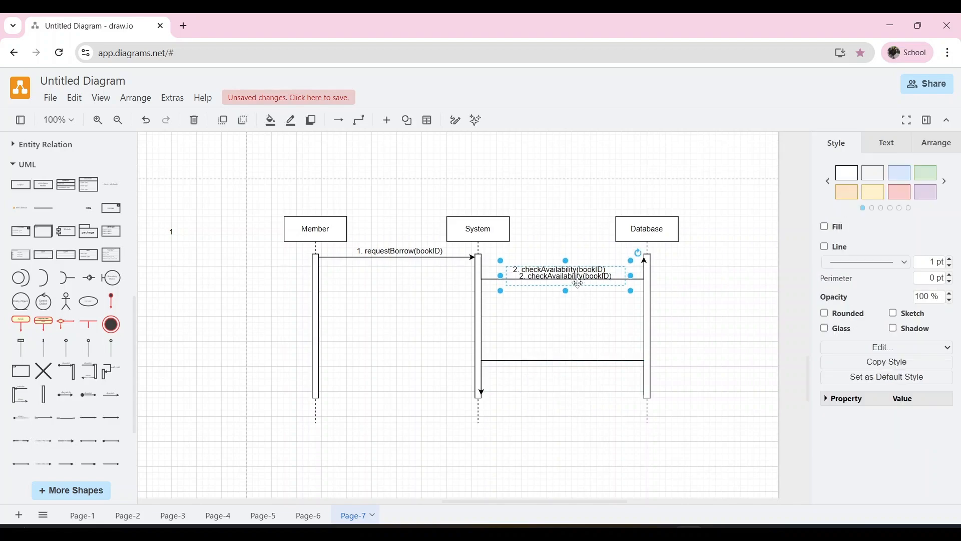
{"action": "left_click_drag", "start_coordinate": [576, 281], "coordinate": [567, 355]}
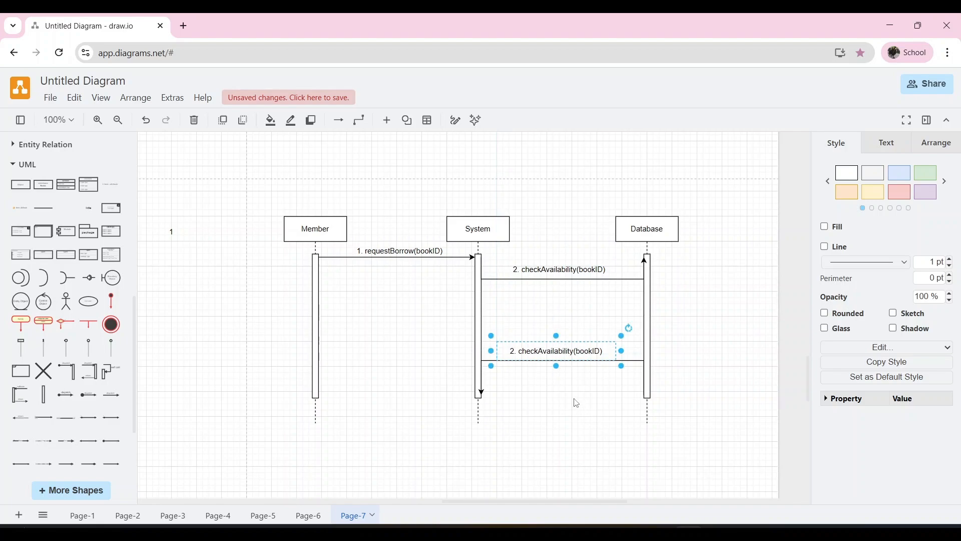
Change the return arrow's label to "2. isAvailable = True"
{"action": "double_click", "coordinate": [567, 354]}
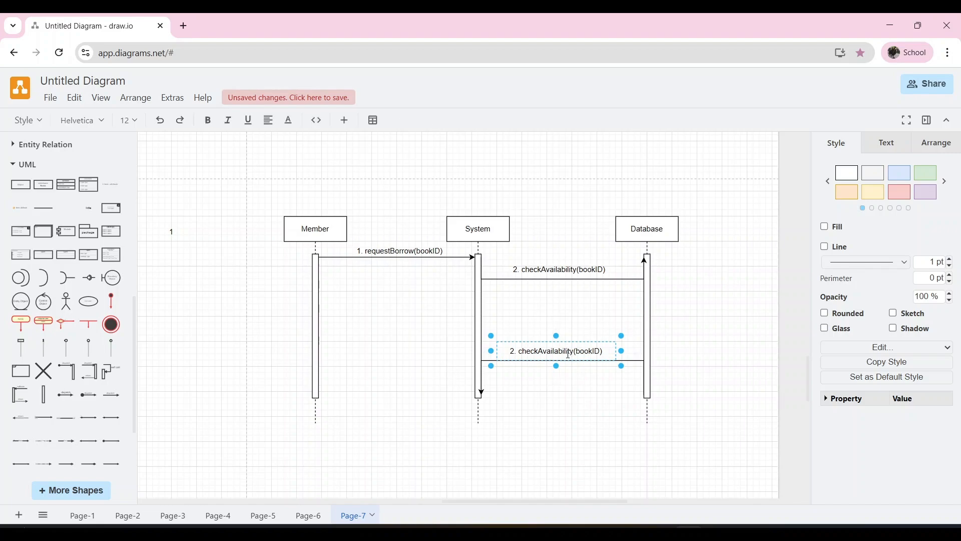
{"action": "key", "text": "End"}
{"action": "key", "text": "ctrl+shift+Left"}
{"action": "key", "text": "ctrl+shift+Left"}
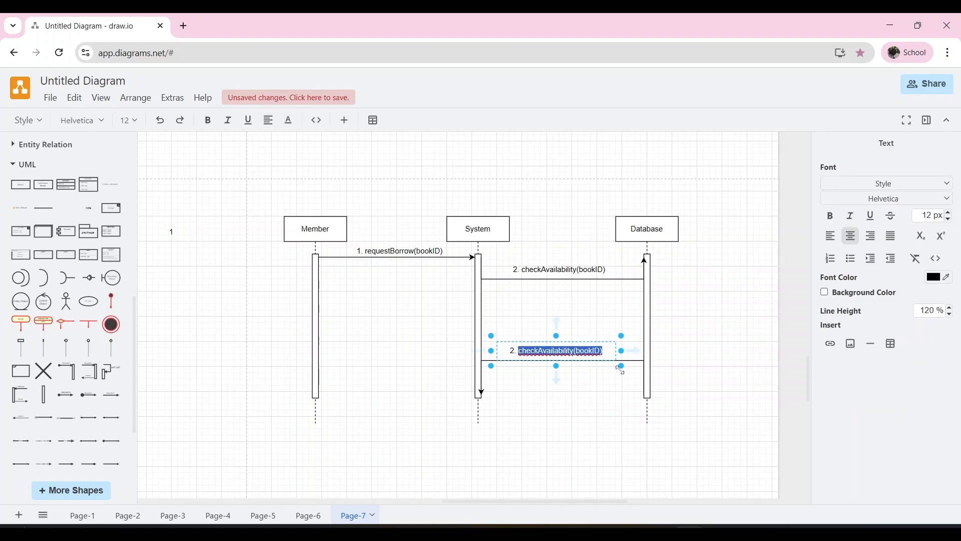
{"action": "type", "text": "ISa"}
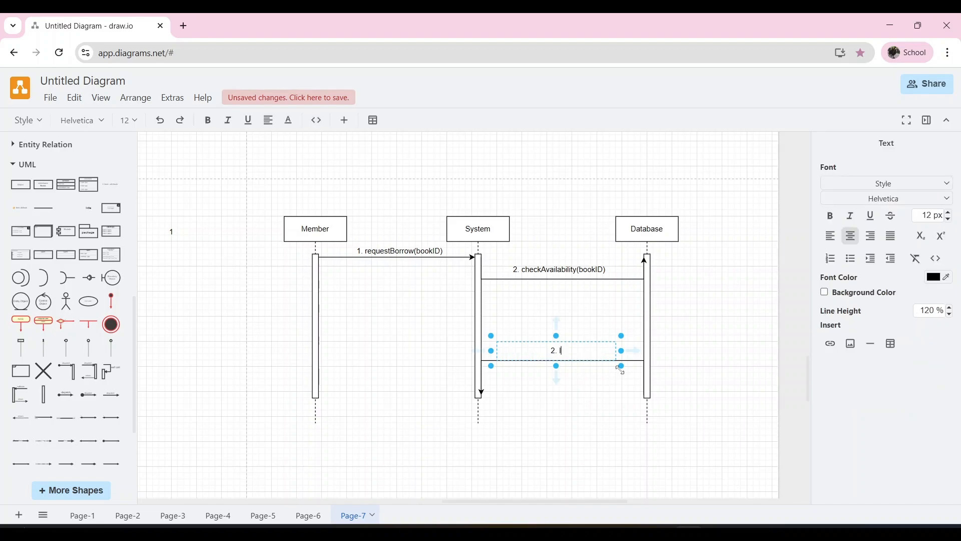
{"action": "key", "text": "BackSpace"}
{"action": "key", "text": "BackSpace"}
{"action": "key", "text": "BackSpace"}
{"action": "type", "text": "isAvaila"}
{"action": "type", "text": "= True"}
{"action": "left_click", "coordinate": [564, 395]}
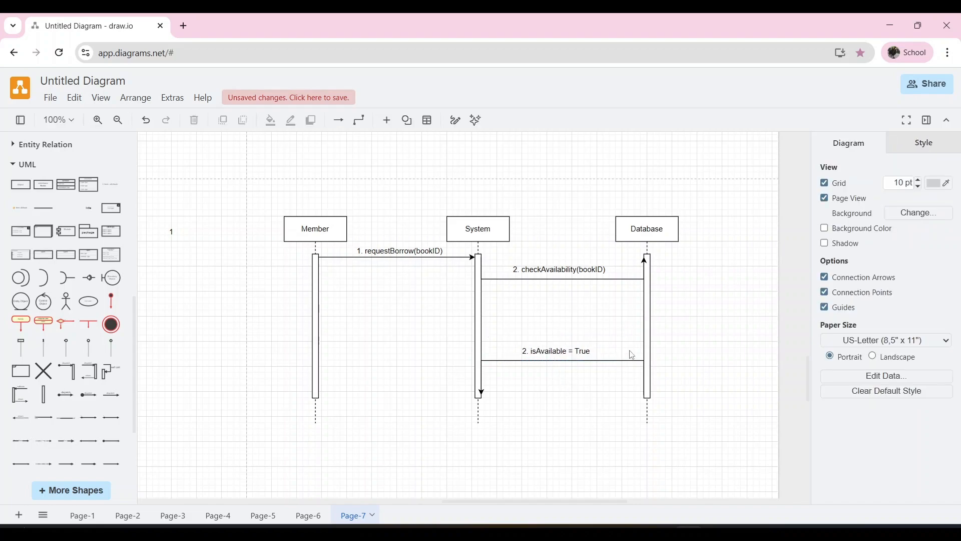
Set the line style of the return arrow from Database to System to dashed
{"action": "left_click", "coordinate": [628, 359]}
{"action": "left_click", "coordinate": [897, 242]}
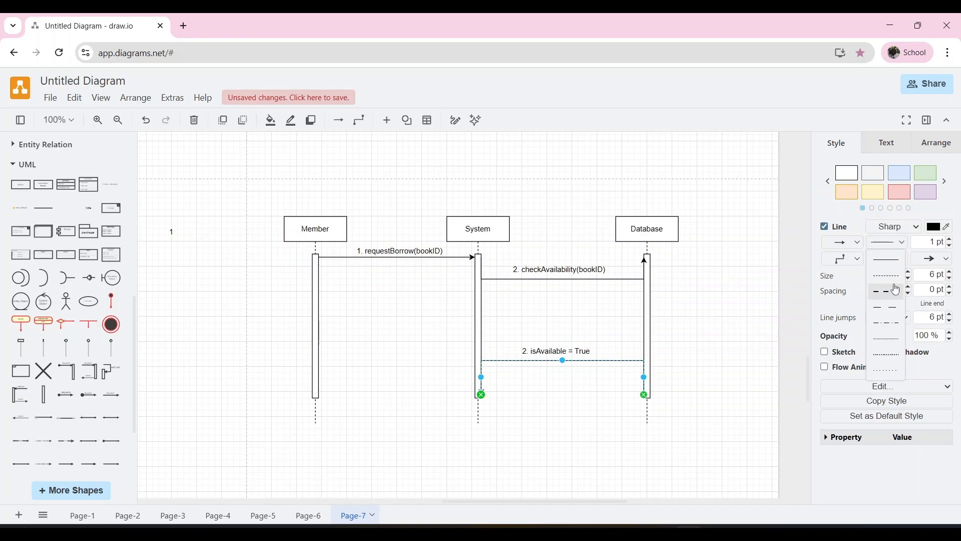
{"action": "left_click", "coordinate": [886, 275]}
{"action": "left_click", "coordinate": [732, 289]}
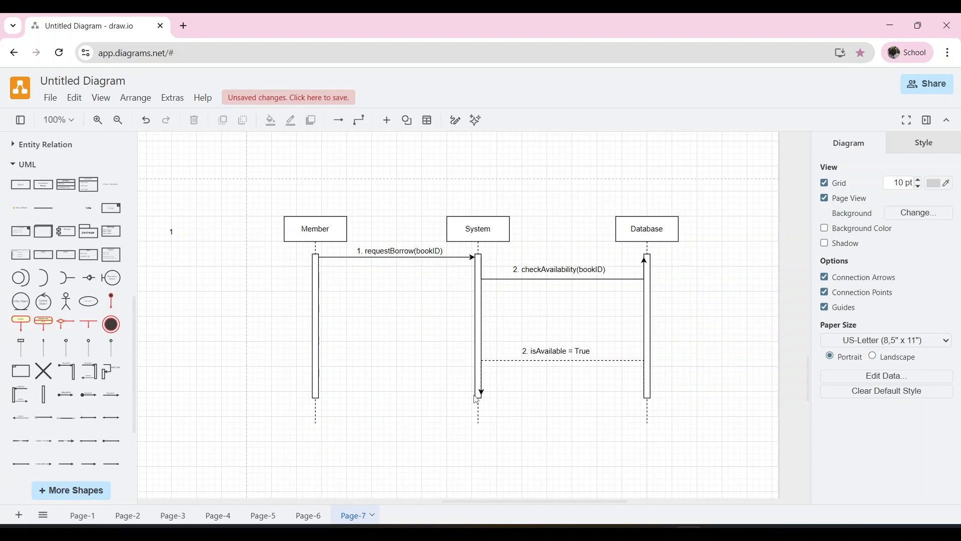
Draw a return arrow from the bottom of System's activation bar to Member's and set its line style to dashed
{"action": "left_click_drag", "start_coordinate": [479, 393], "coordinate": [319, 395]}
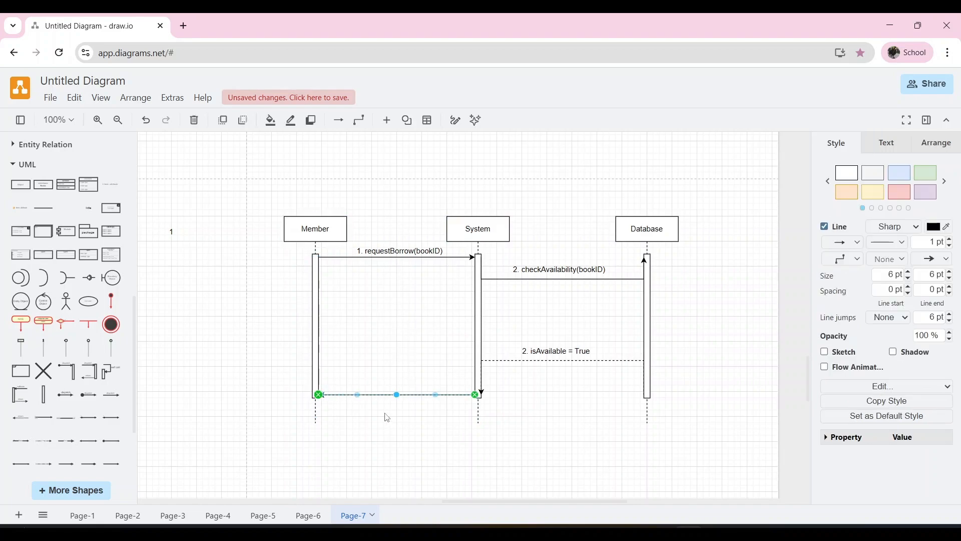
{"action": "left_click", "coordinate": [409, 403]}
{"action": "left_click", "coordinate": [408, 395]}
{"action": "left_click", "coordinate": [889, 243]}
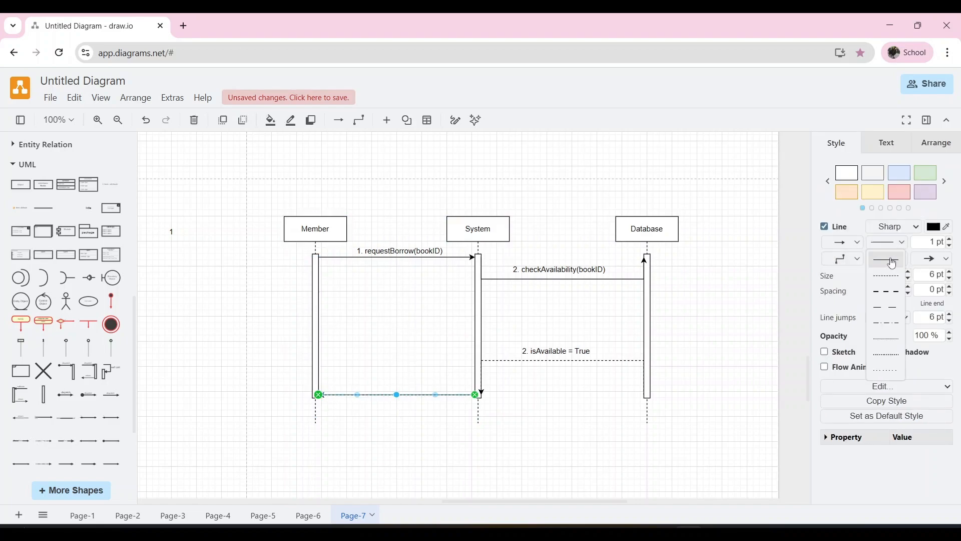
{"action": "left_click", "coordinate": [890, 280]}
{"action": "left_click", "coordinate": [894, 242]}
{"action": "left_click", "coordinate": [898, 280]}
{"action": "left_click", "coordinate": [690, 343]}
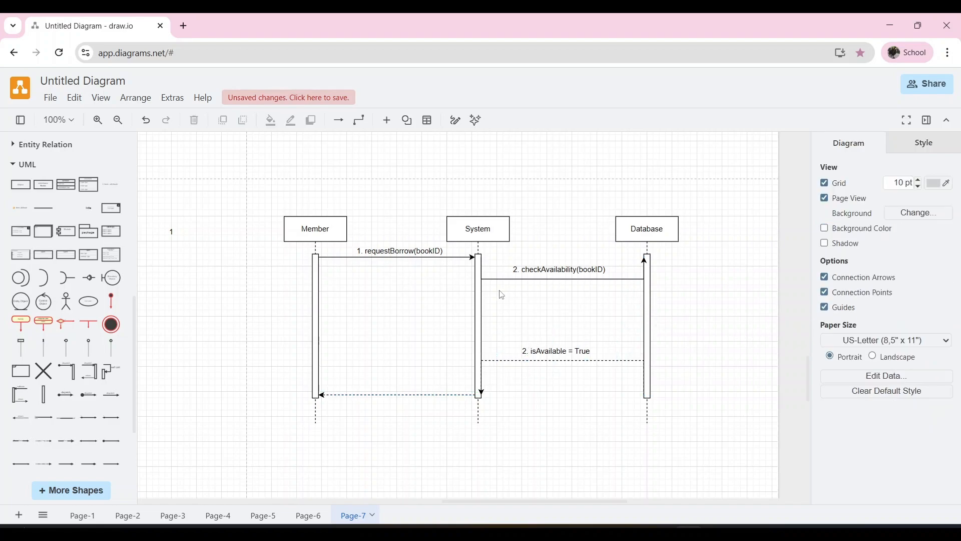
Copy the requestBorrow label to just above the dashed arrow between System and Member and change its text to "1. displaySucess()"
{"action": "left_click", "coordinate": [398, 252]}
{"action": "left_click_drag", "start_coordinate": [411, 272], "coordinate": [403, 391]}
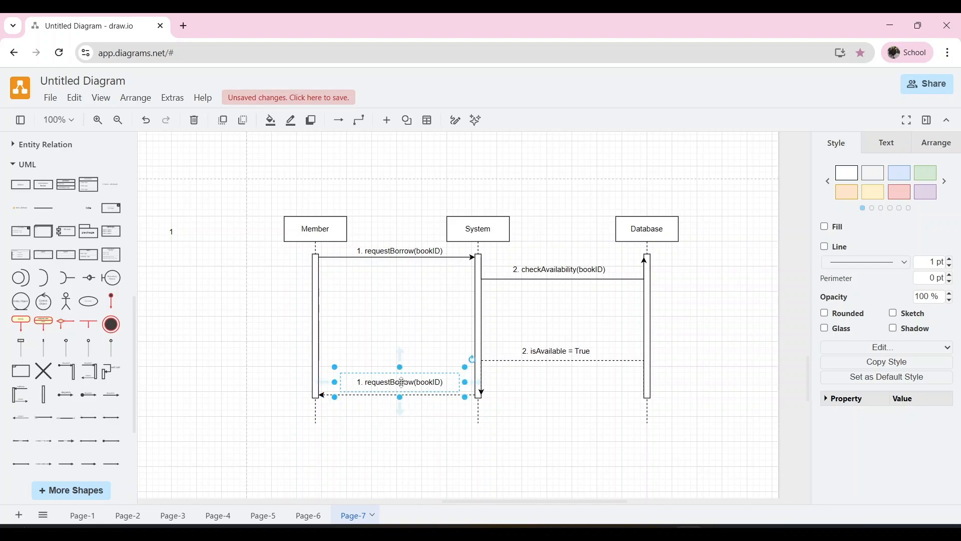
{"action": "double_click", "coordinate": [434, 383]}
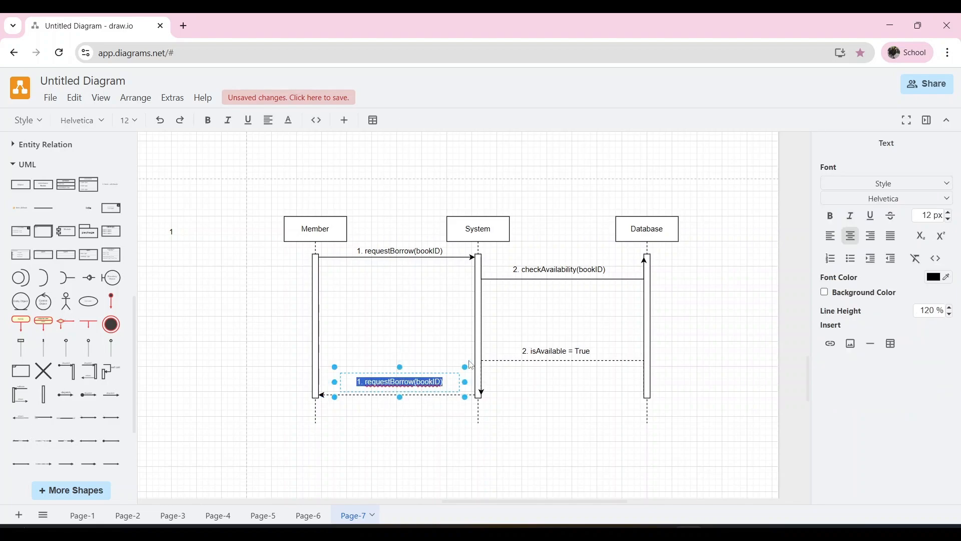
{"action": "key", "text": "End"}
{"action": "key", "text": "ctrl+shift+Left"}
{"action": "key", "text": "ctrl+shift+Left"}
{"action": "key", "text": "ctrl+shift+Left"}
{"action": "type", "text": "c"}
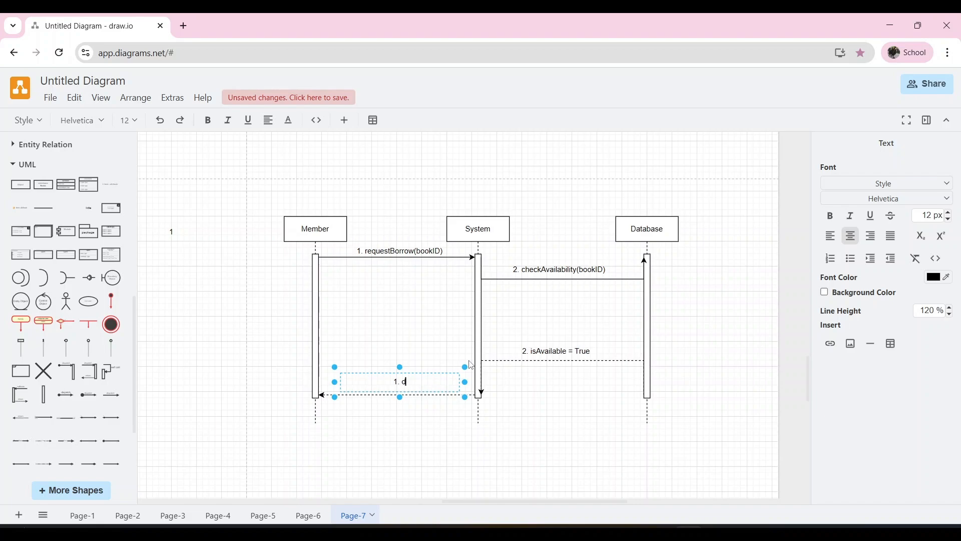
{"action": "type", "text": "isplaySucess()"}
{"action": "left_click", "coordinate": [563, 449]}
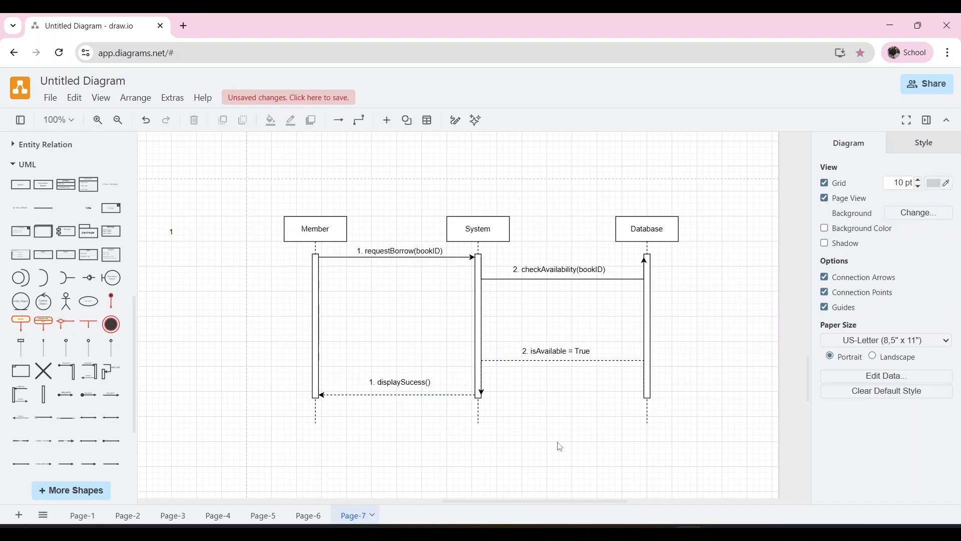
{"action": "left_click", "coordinate": [356, 393]}
{"action": "left_click", "coordinate": [331, 429]}
{"action": "left_click", "coordinate": [406, 395]}
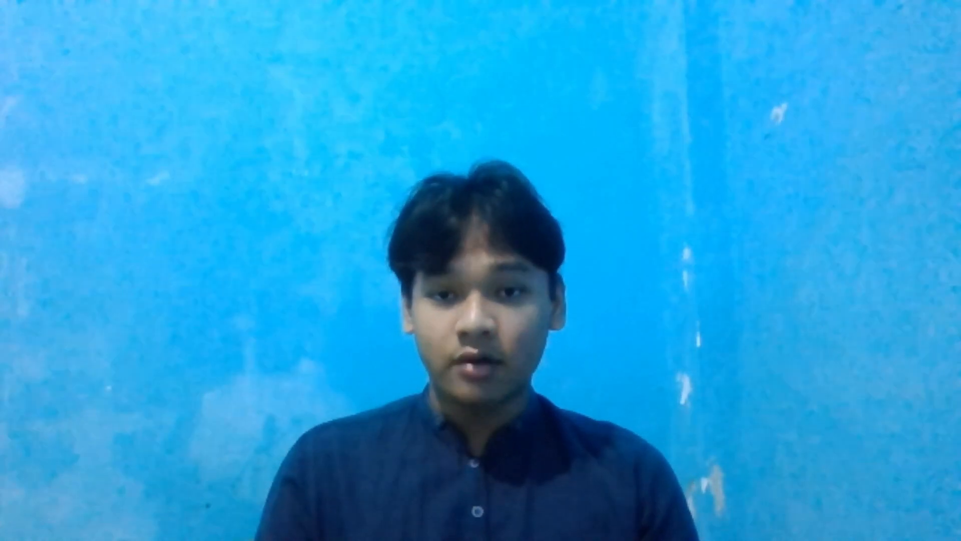